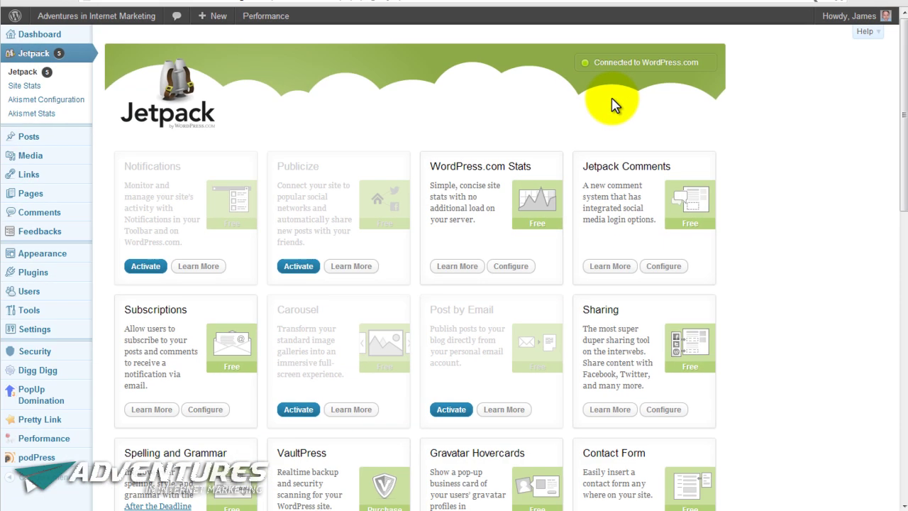
- Open the details of the Enhanced Distribution module and of the Sharing module in the Jetpack overview
drag(895, 91, 904, 346)
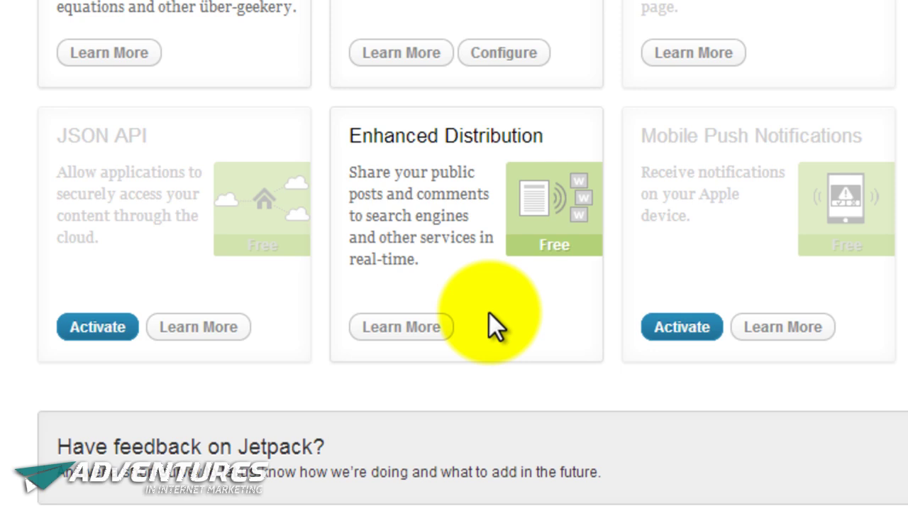
click(403, 327)
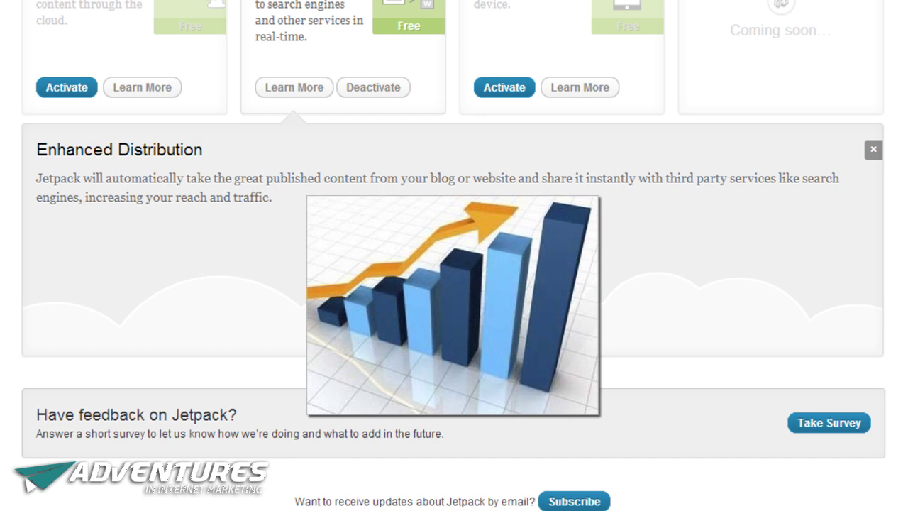
scroll(454, 283, up, 5)
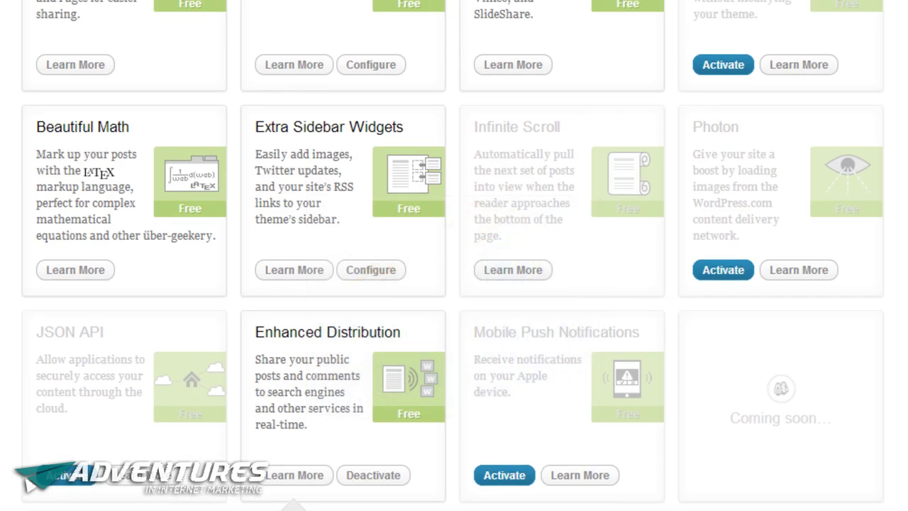
scroll(454, 284, up, 1)
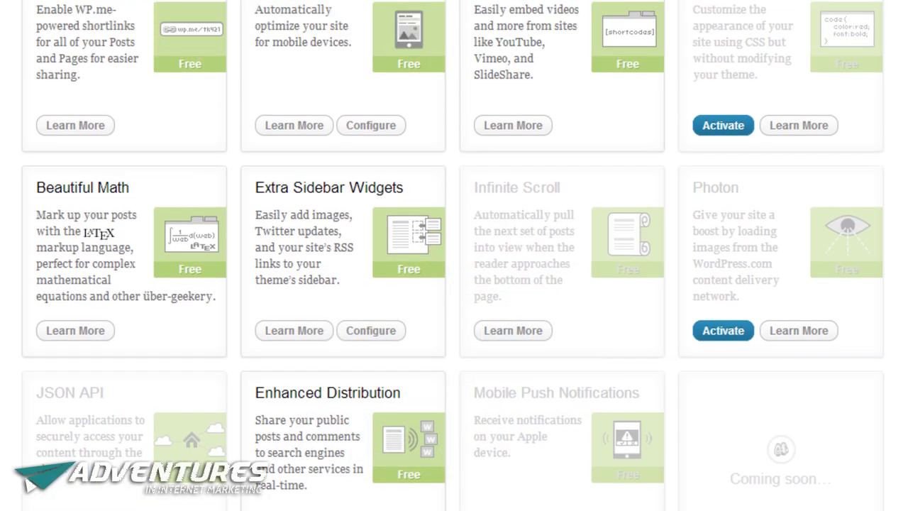
scroll(454, 284, up, 1)
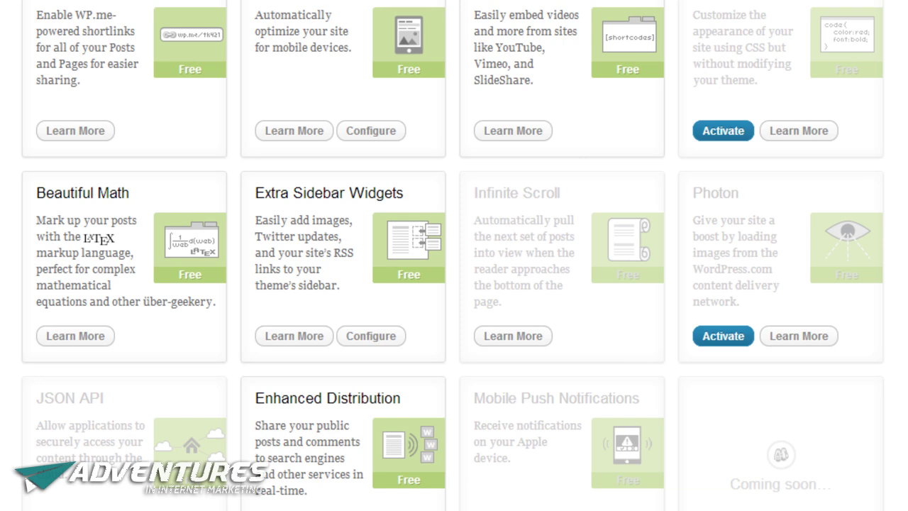
scroll(454, 283, up, 1)
scroll(454, 284, up, 3)
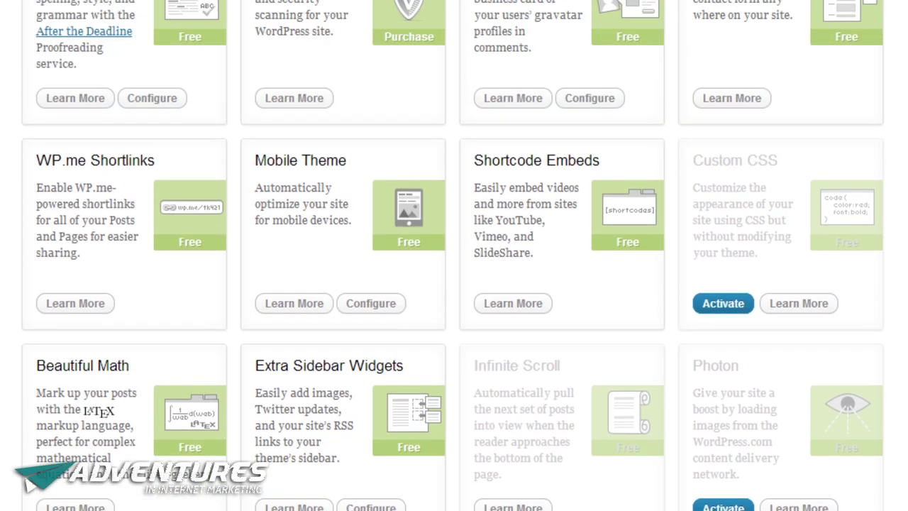
scroll(454, 284, up, 3)
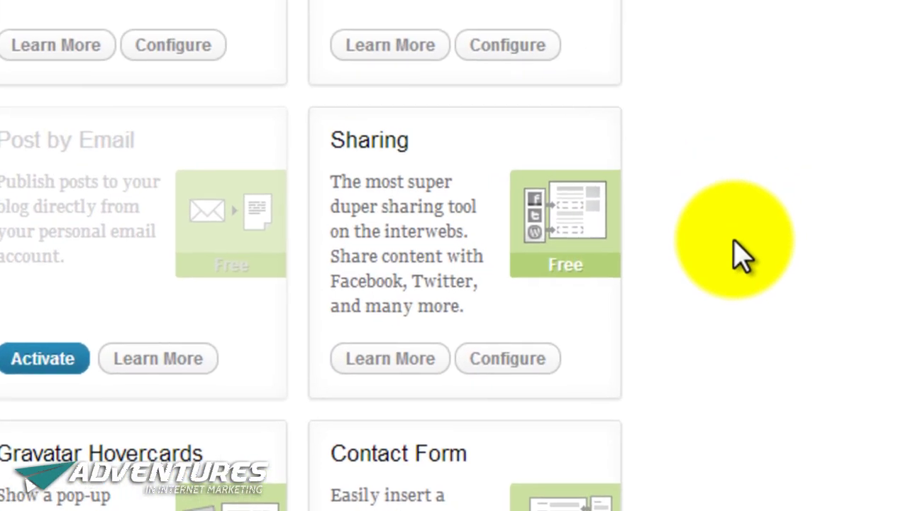
click(424, 356)
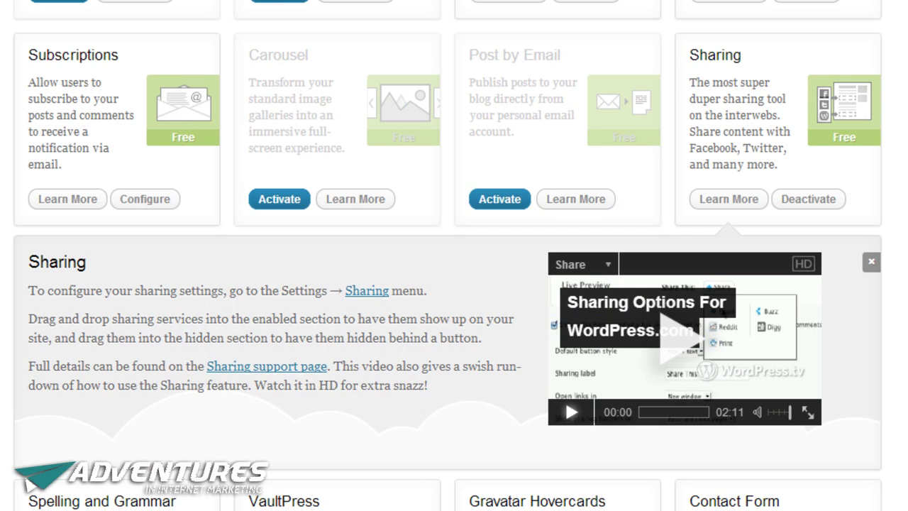
- View the details of the Jetpack Comments module, close them, and open the details of the Publicize module
scroll(454, 284, up, 4)
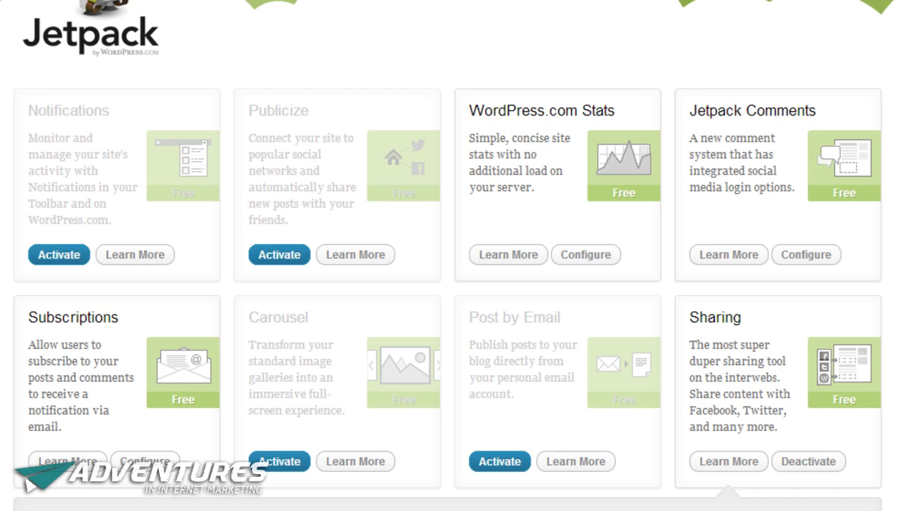
scroll(454, 284, up, 1)
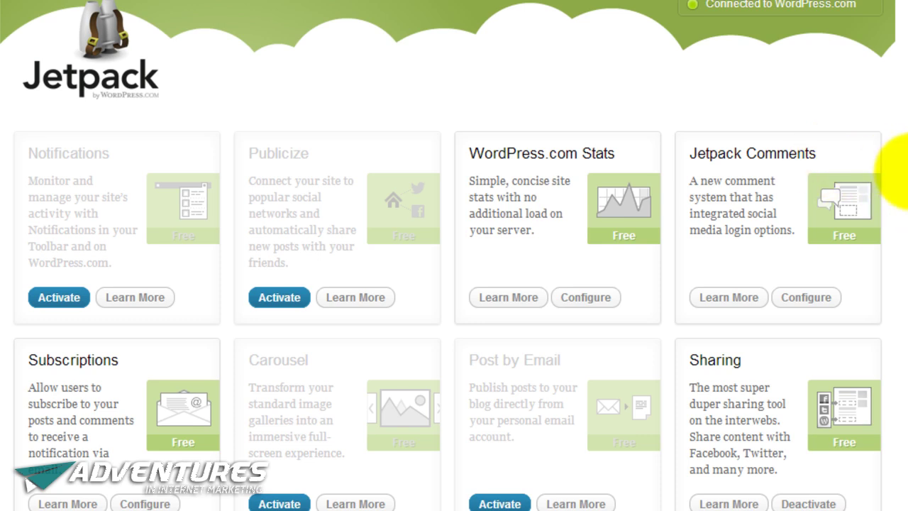
click(762, 297)
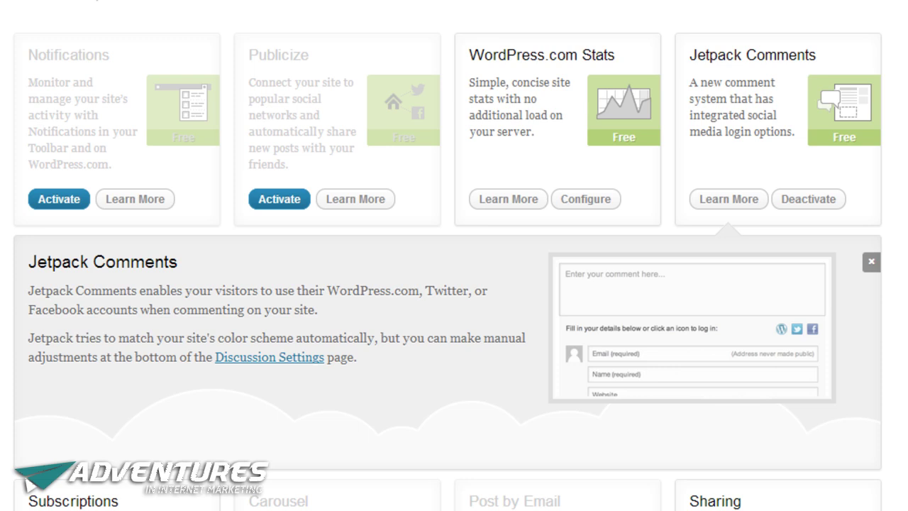
click(871, 261)
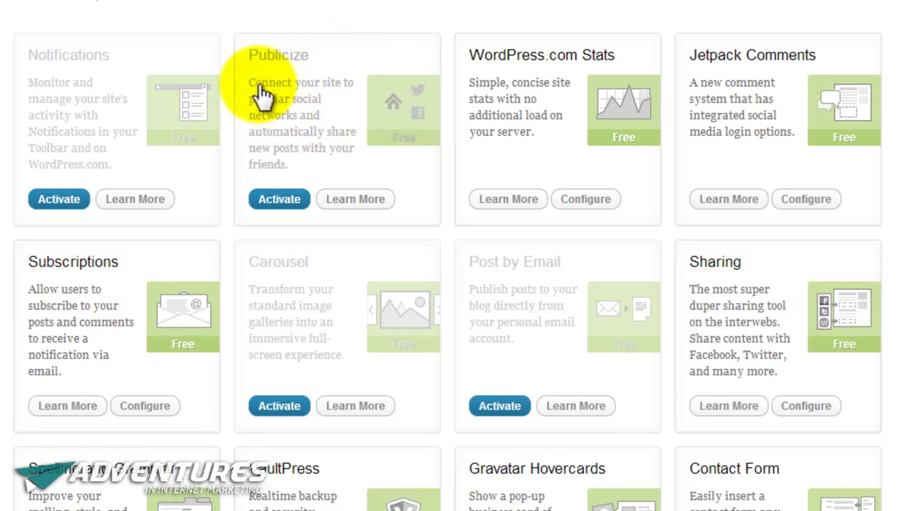
click(363, 200)
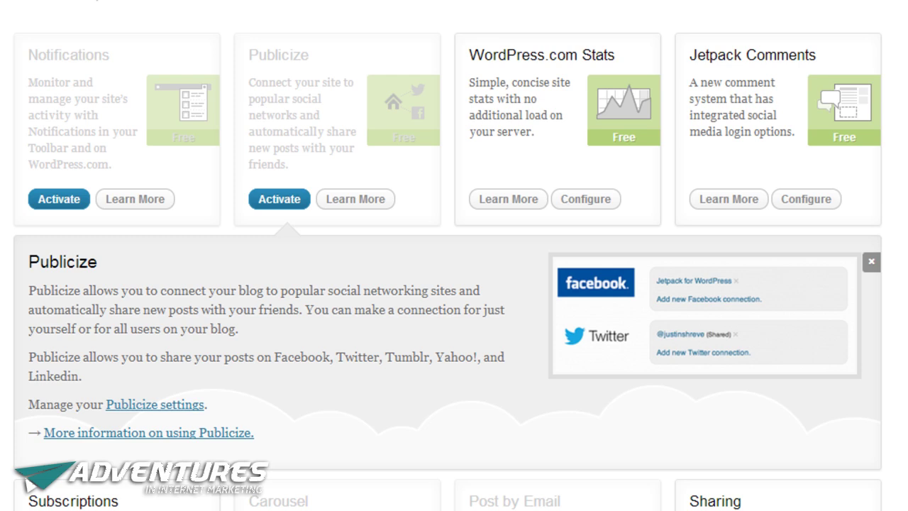
- Open the details of the Contact Form module in the Jetpack overview
scroll(454, 255, down, 5)
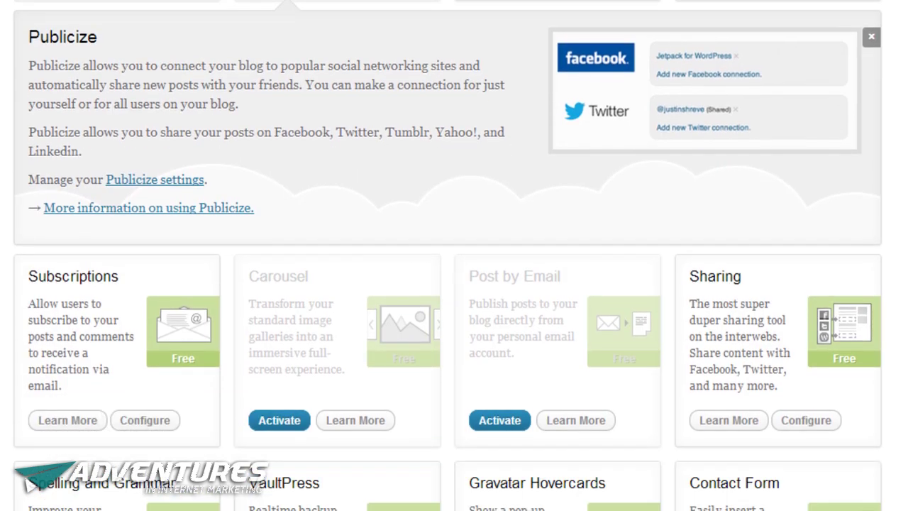
scroll(454, 255, down, 4)
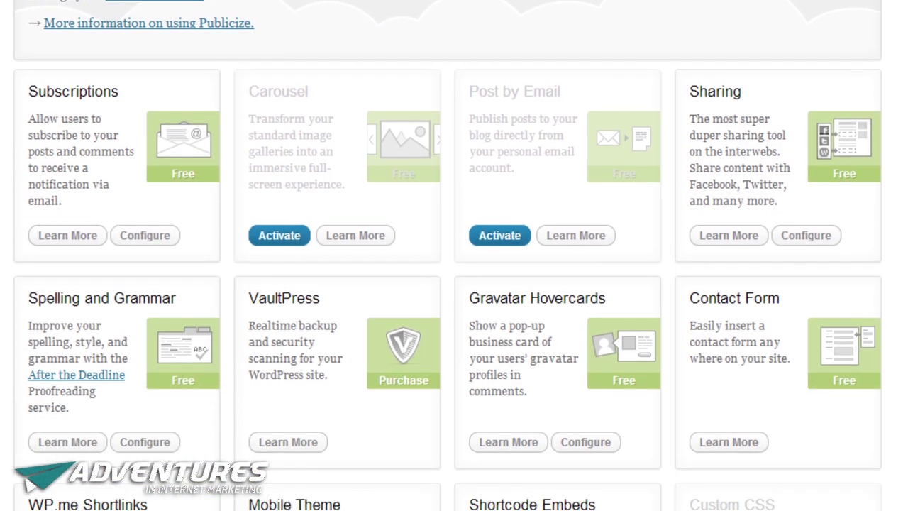
scroll(454, 255, up, 10)
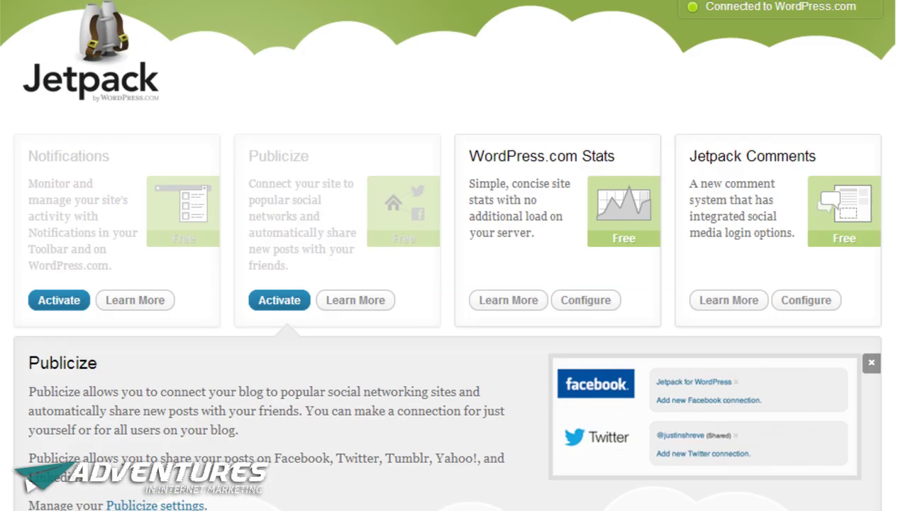
scroll(860, 401, down, 10)
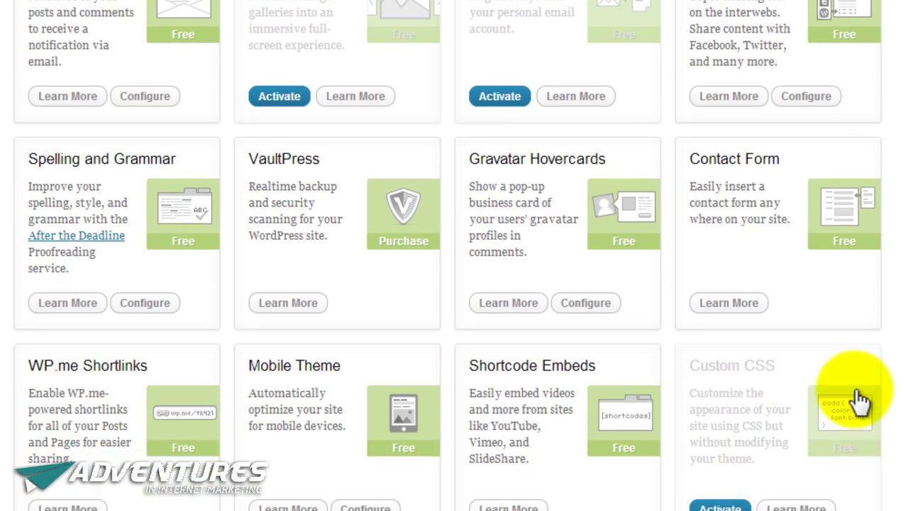
click(716, 307)
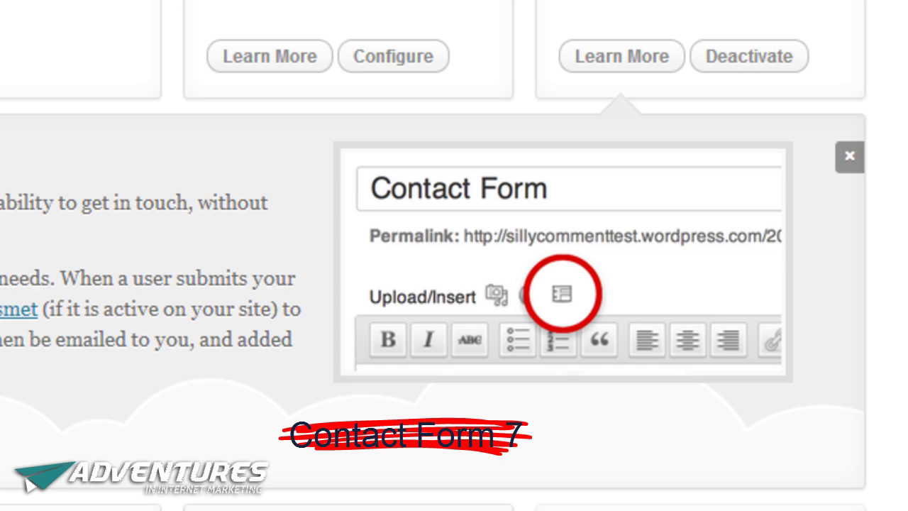
- Go to the site's list of pages and open the Contact page for editing
scroll(454, 255, up, 5)
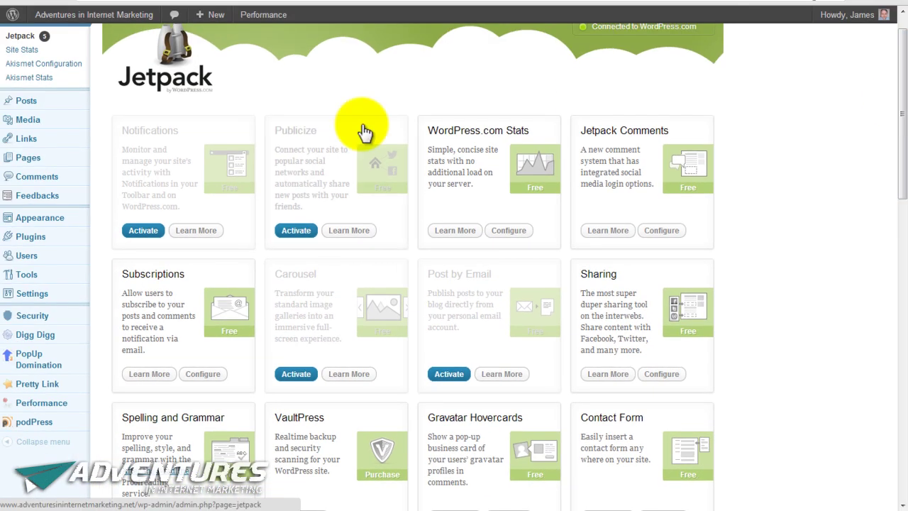
click(101, 152)
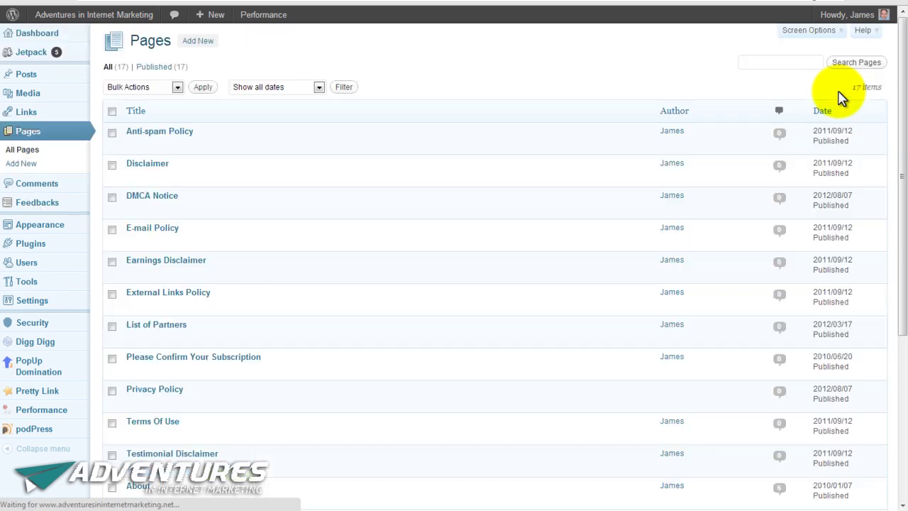
drag(902, 78, 894, 303)
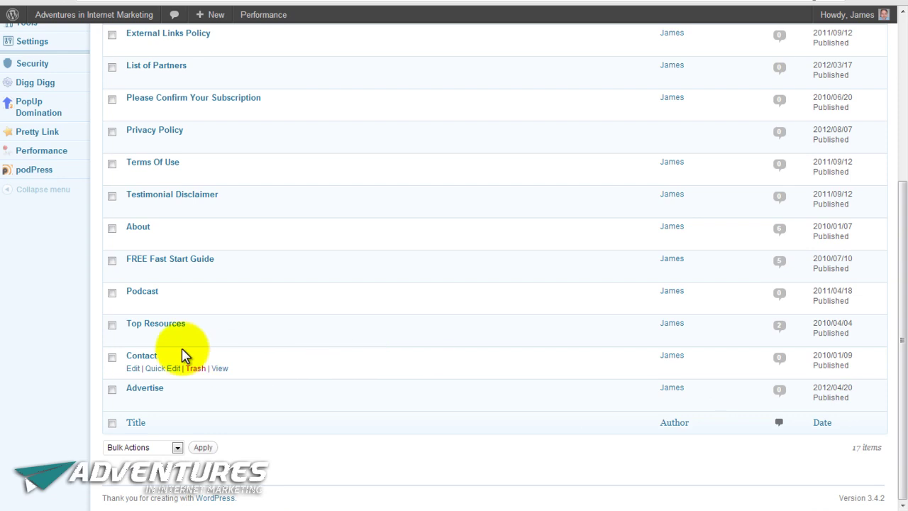
click(145, 356)
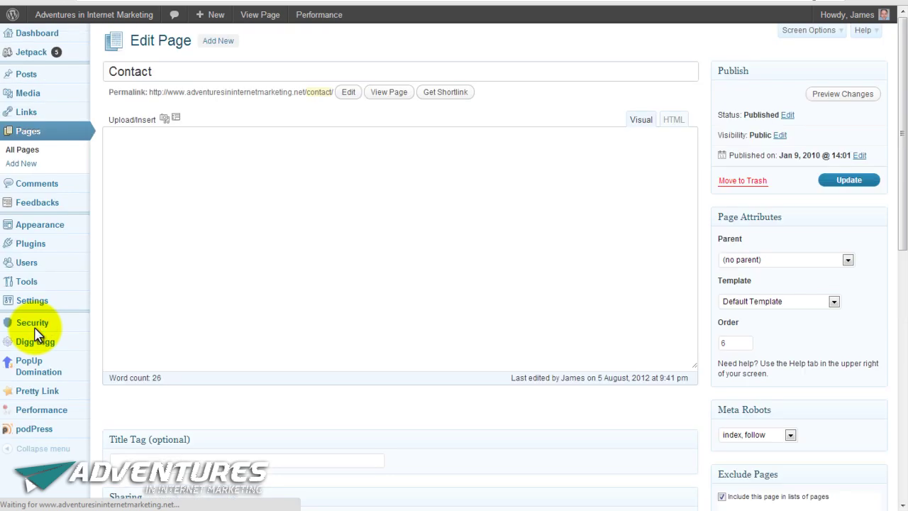
mouse_move(39, 332)
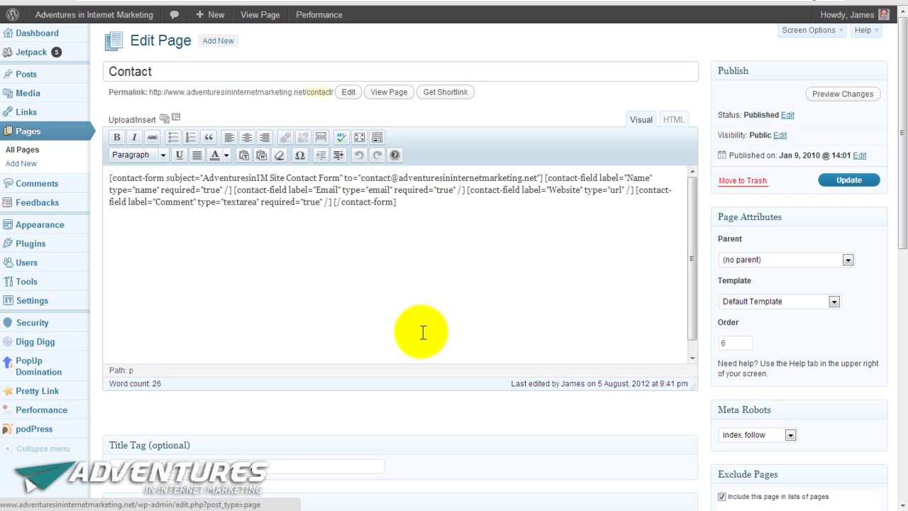
- Open the custom form builder for the page's selected contact form shortcode, view its email notification settings, and return to the form layout
key(ctrl+a)
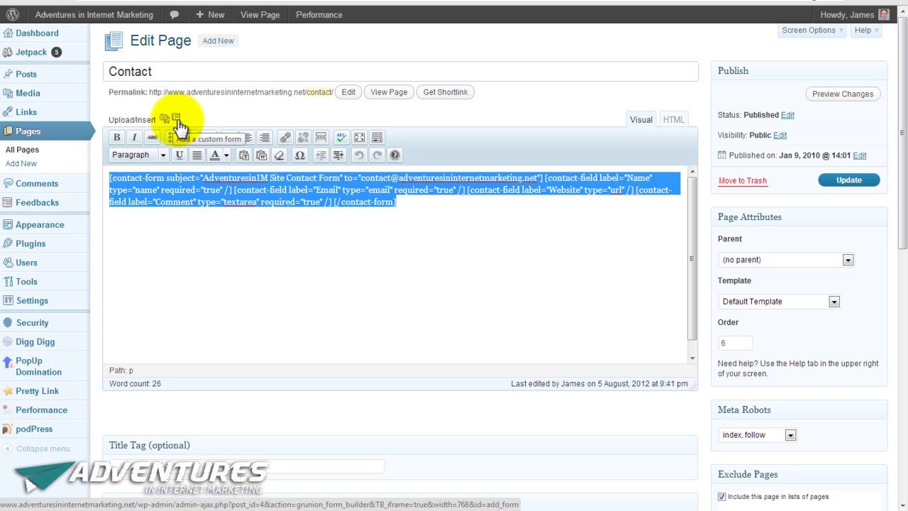
click(177, 122)
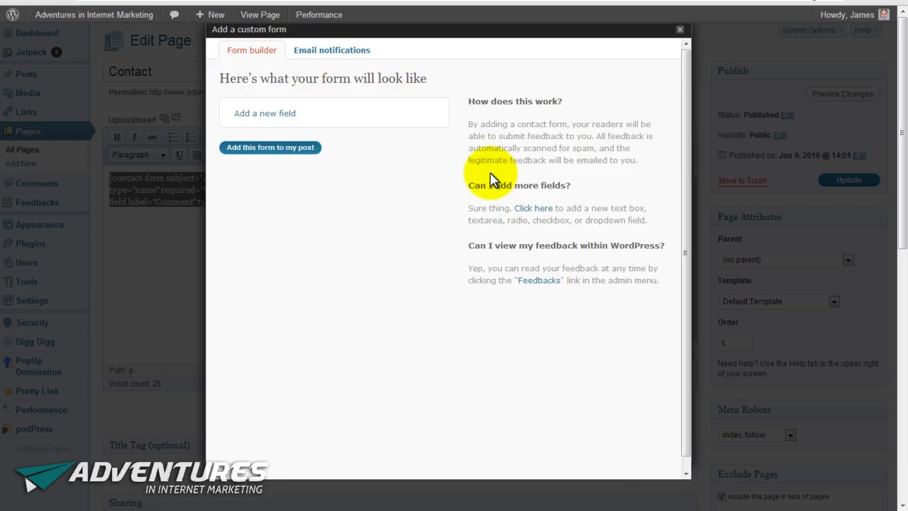
click(332, 56)
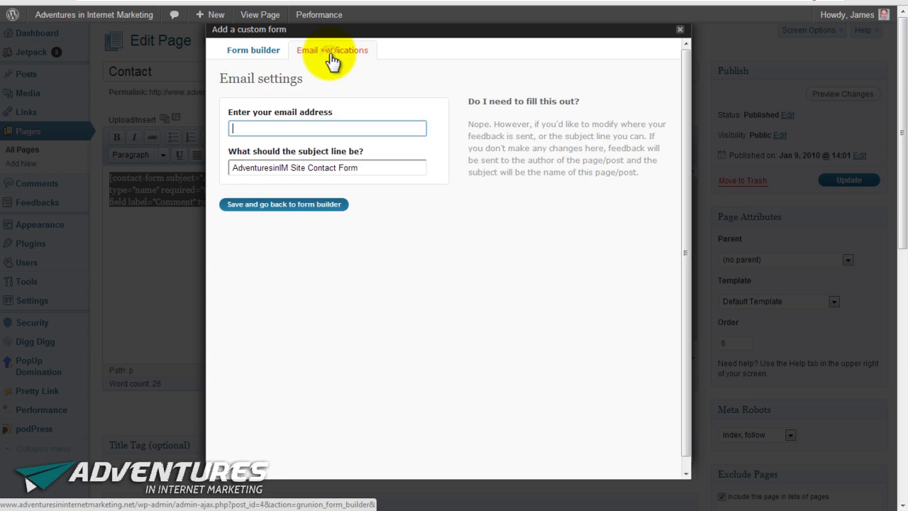
click(248, 55)
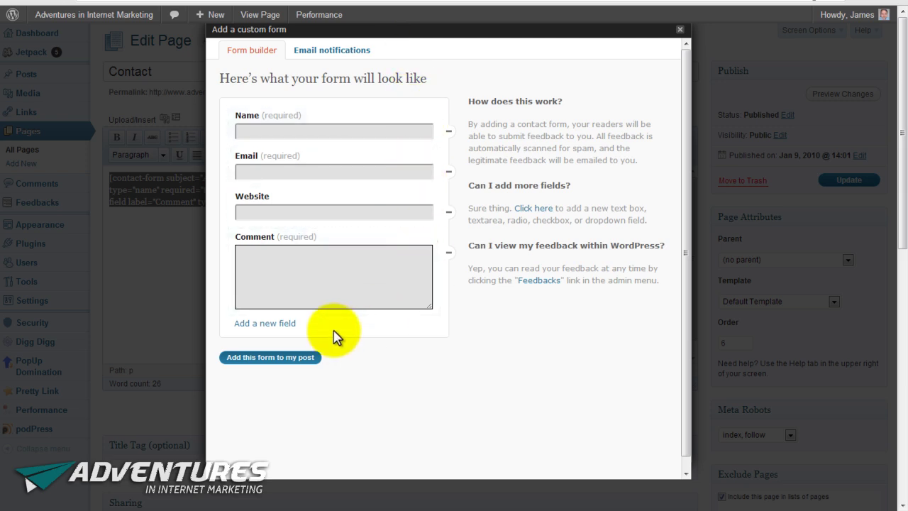
- Try adding a new field to the contact form, view the available field types, and exit the form builder without saving
click(283, 324)
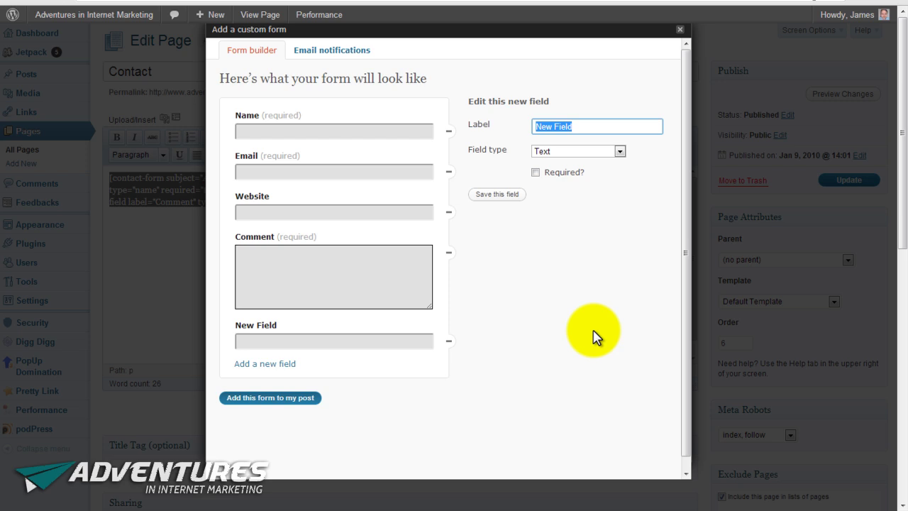
click(620, 152)
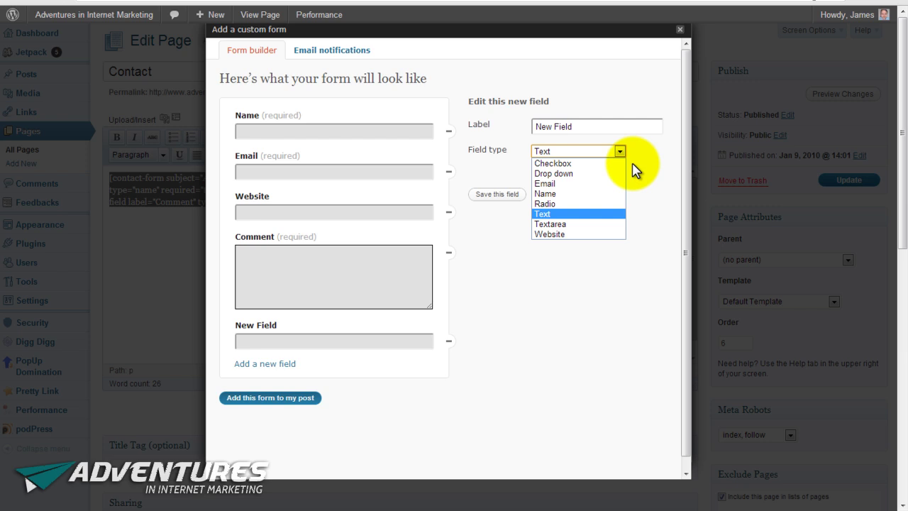
click(644, 223)
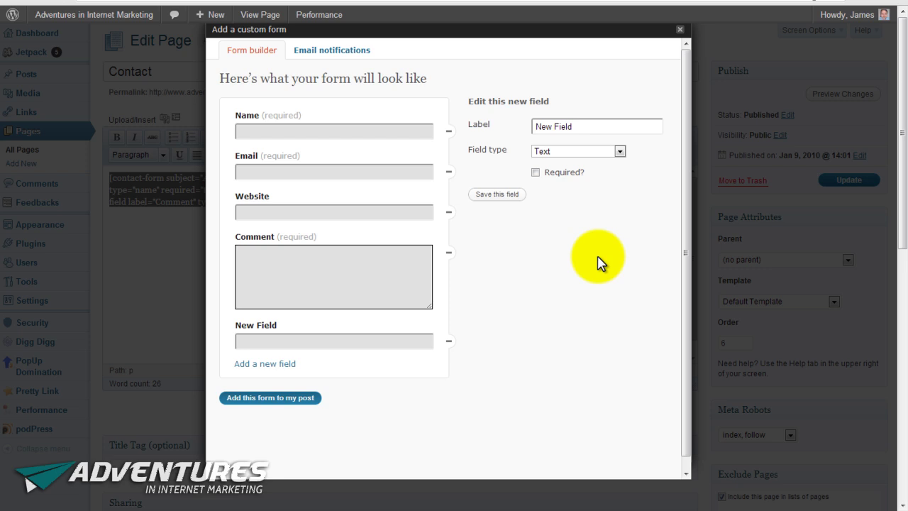
click(680, 31)
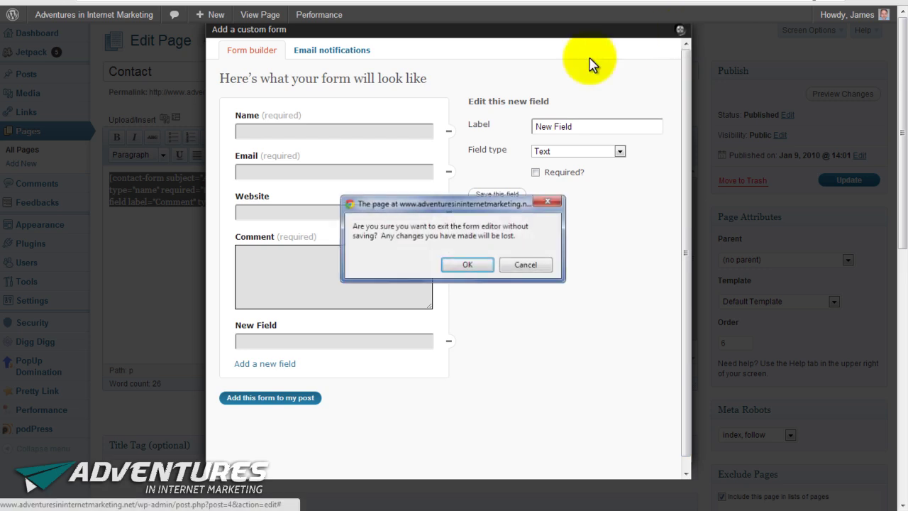
click(470, 268)
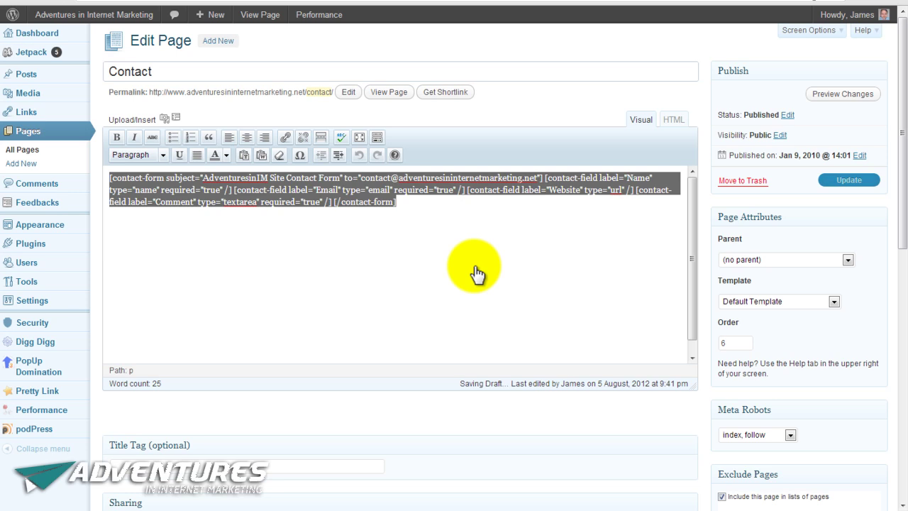
- Return to the Jetpack module overview and look through the available modules, including Post by Email
click(49, 52)
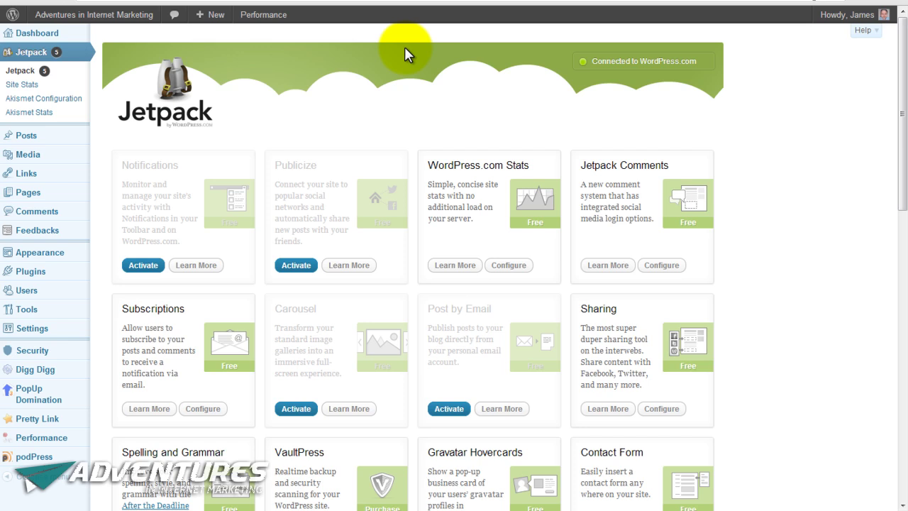
drag(902, 121, 903, 291)
scroll(892, 290, down, 1)
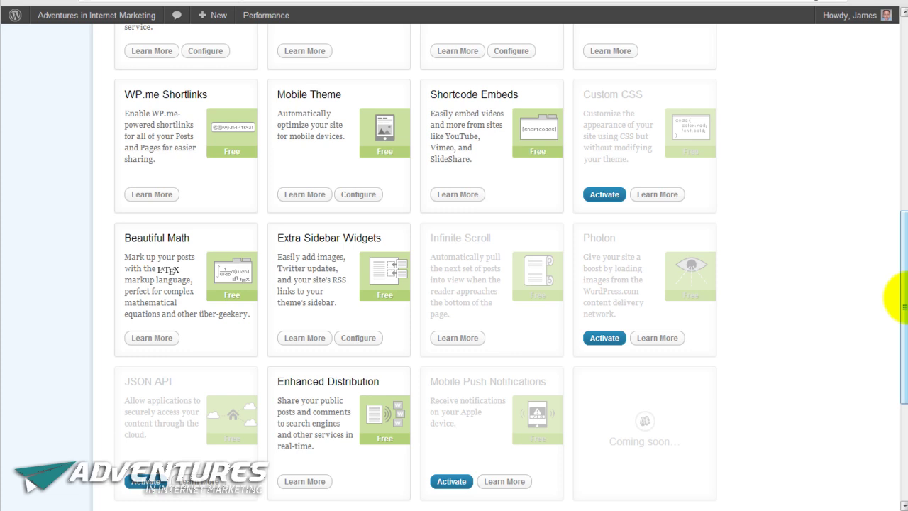
drag(905, 306, 893, 22)
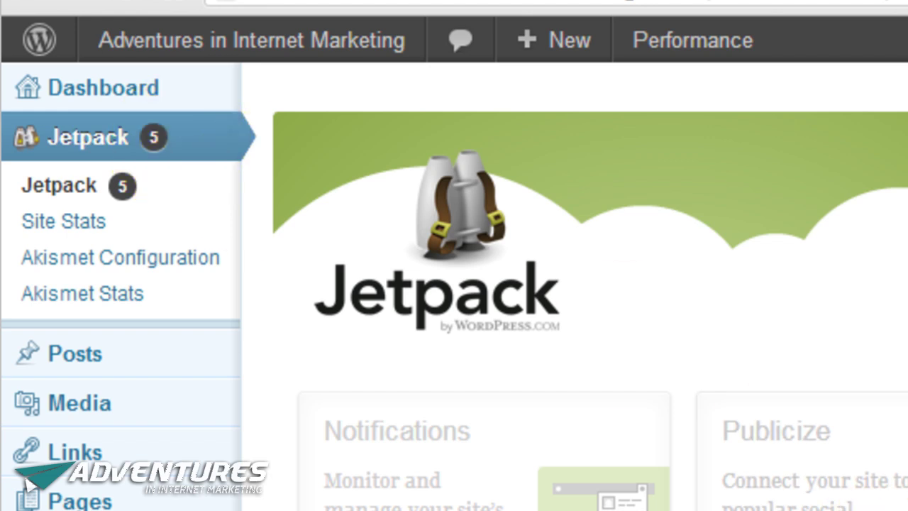
scroll(588, 284, down, 4)
scroll(454, 284, down, 2)
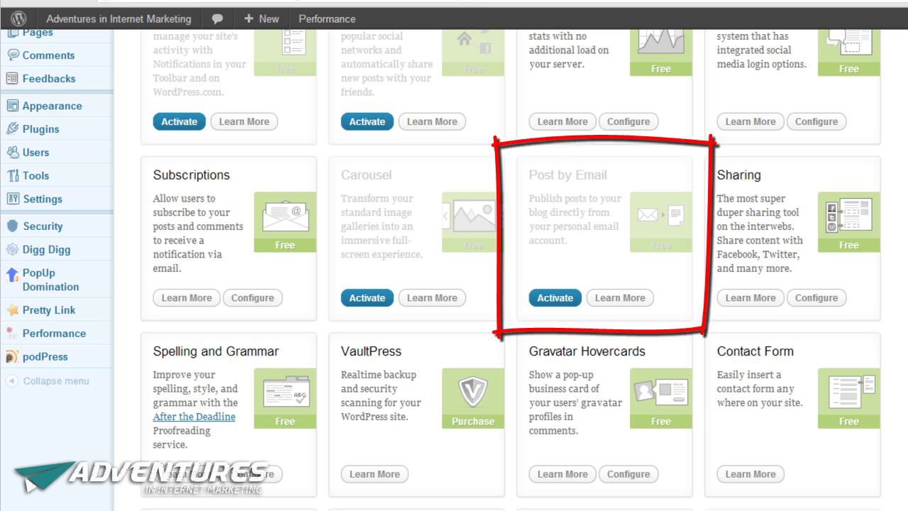
scroll(497, 283, up, 3)
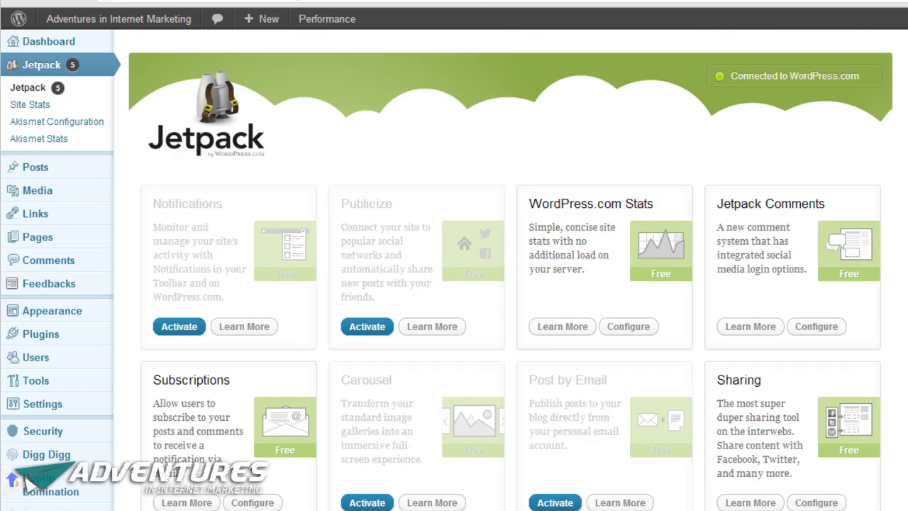